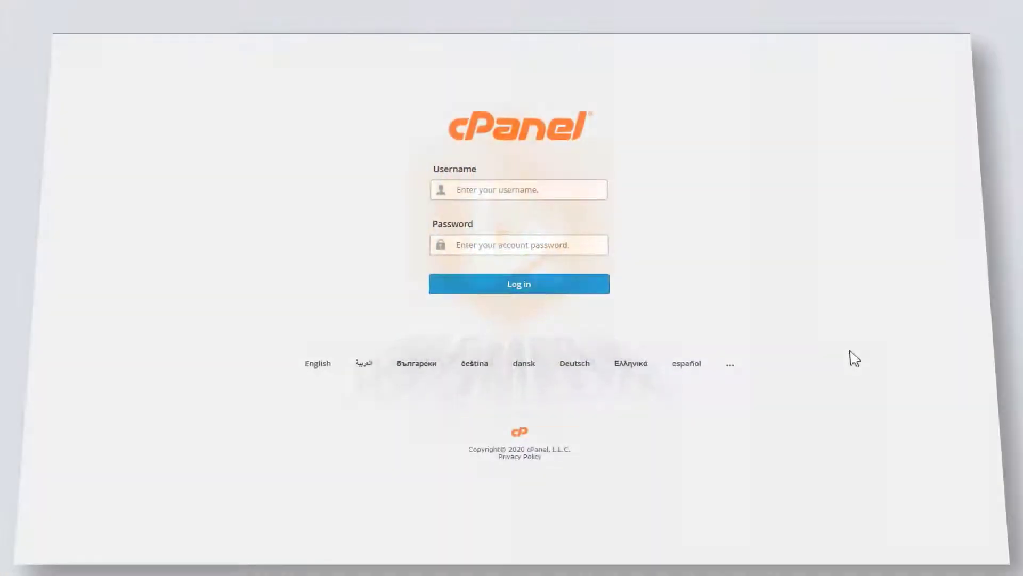
- Sign in to cPanel and review the home dashboard's tool groups, stopping at Domains
left_click(524, 188)
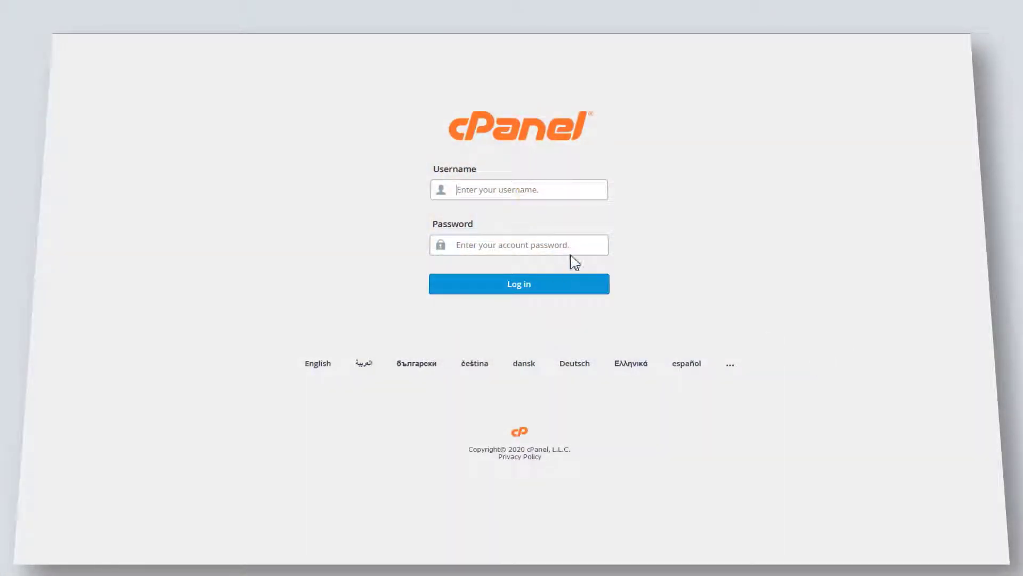
left_click(556, 238)
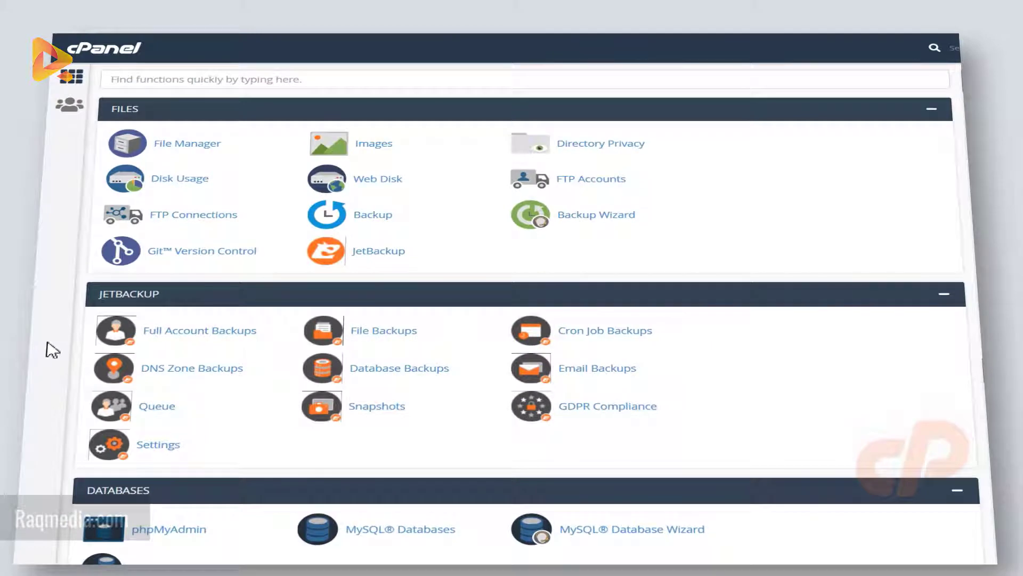
scroll(507, 390, "down", 7)
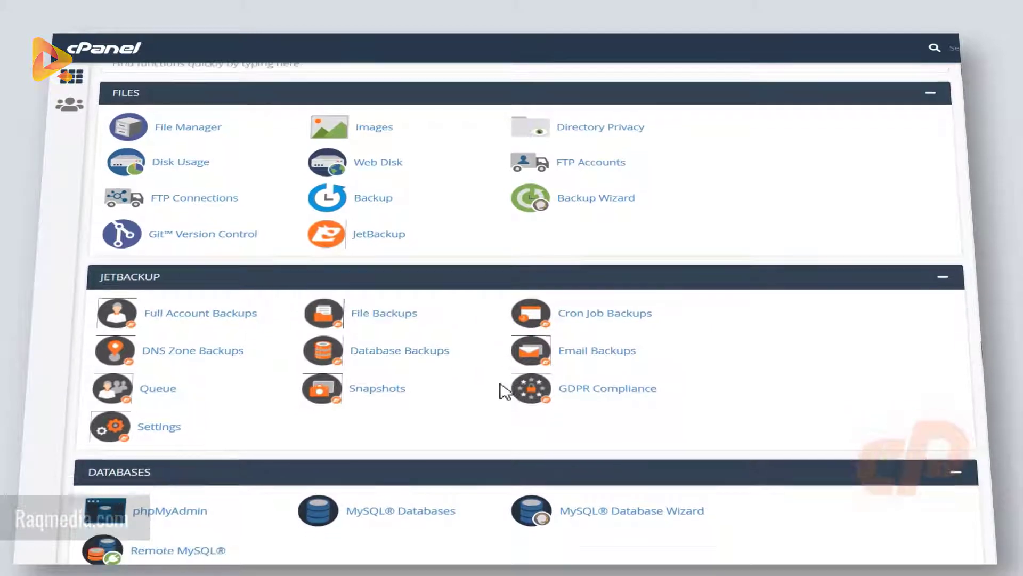
scroll(500, 385, "down", 10)
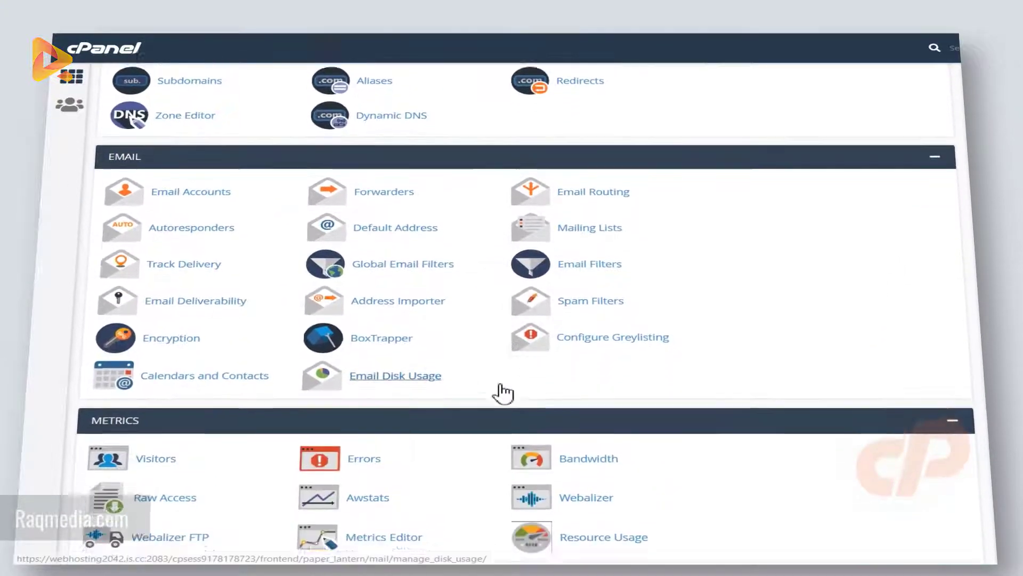
scroll(500, 393, "down", 10)
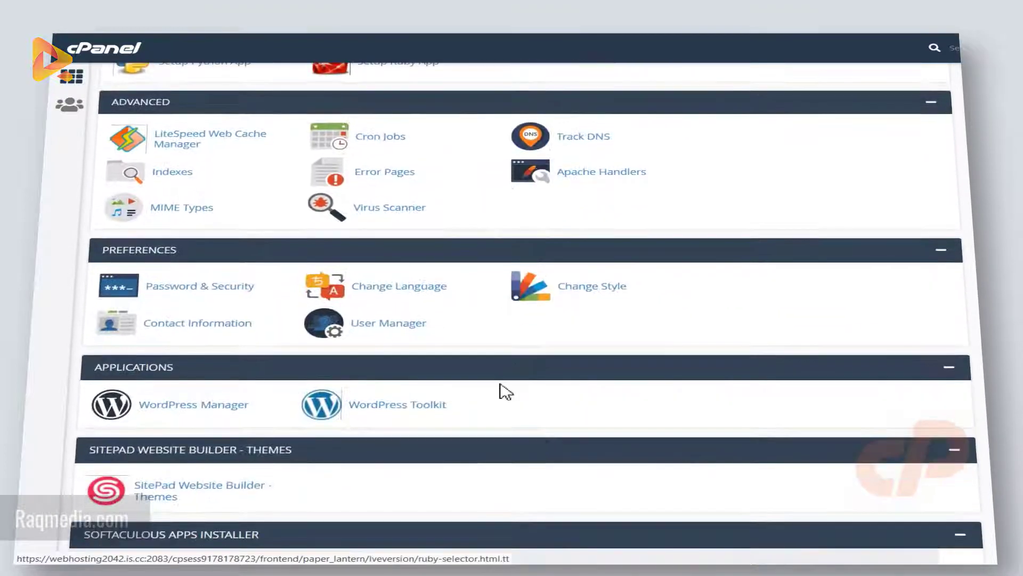
scroll(505, 392, "up", 12)
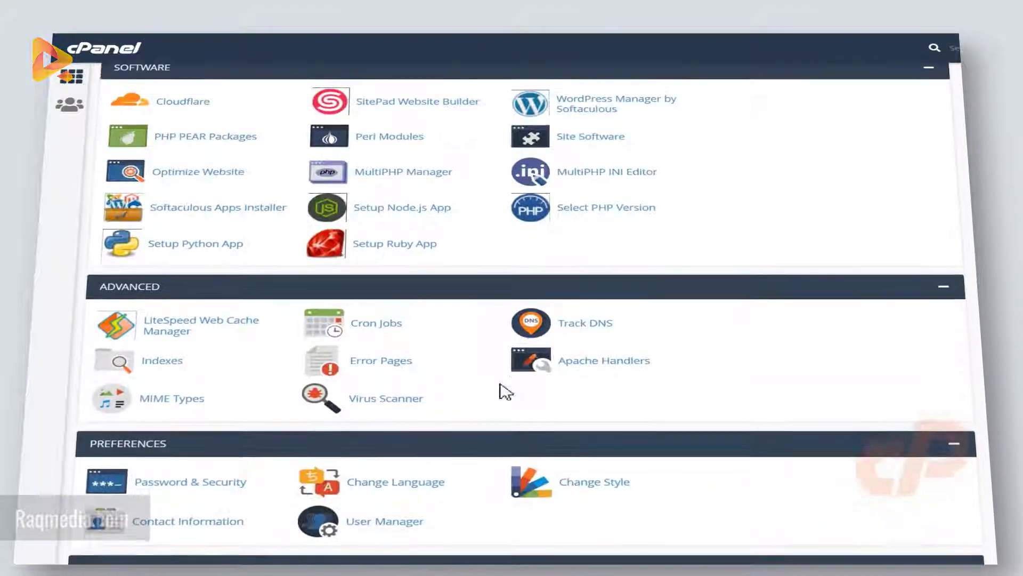
scroll(506, 391, "up", 10)
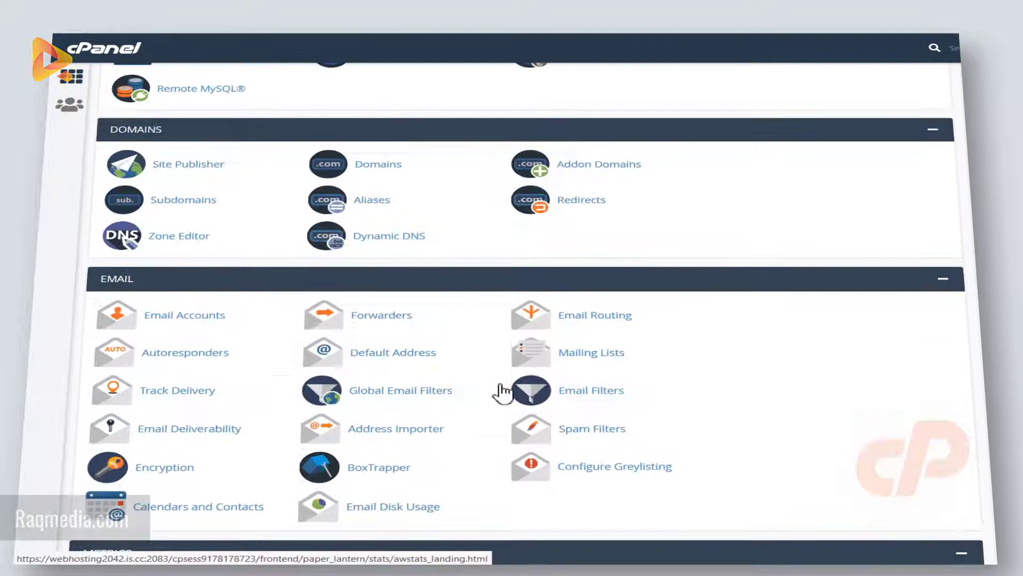
scroll(501, 394, "up", 2)
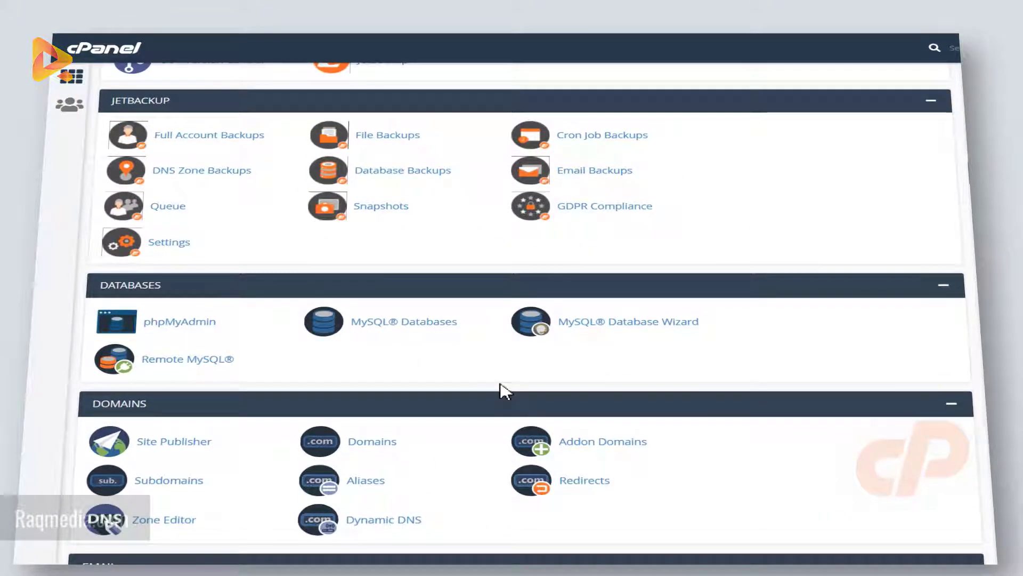
scroll(505, 392, "up", 5)
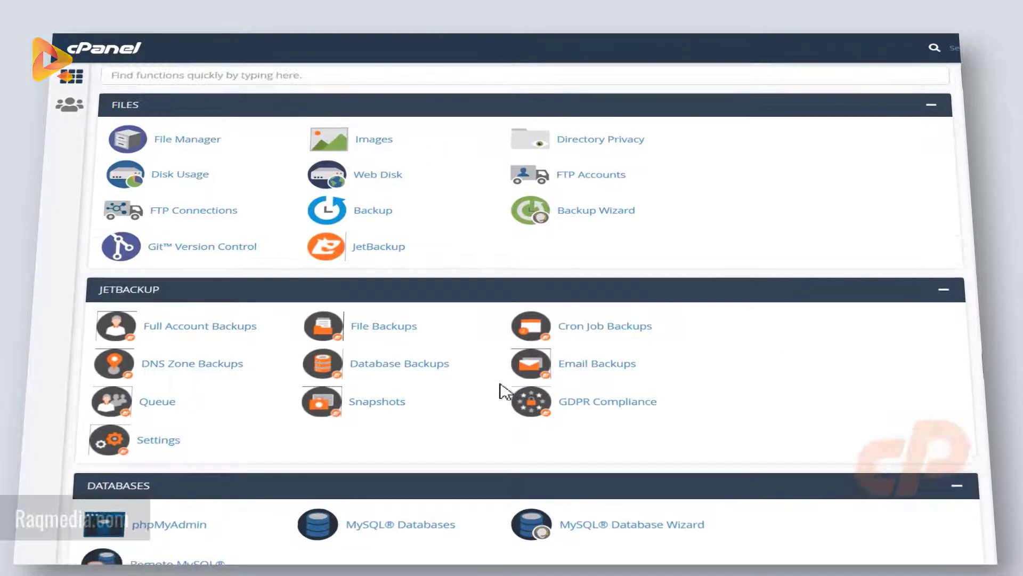
scroll(501, 392, "down", 3)
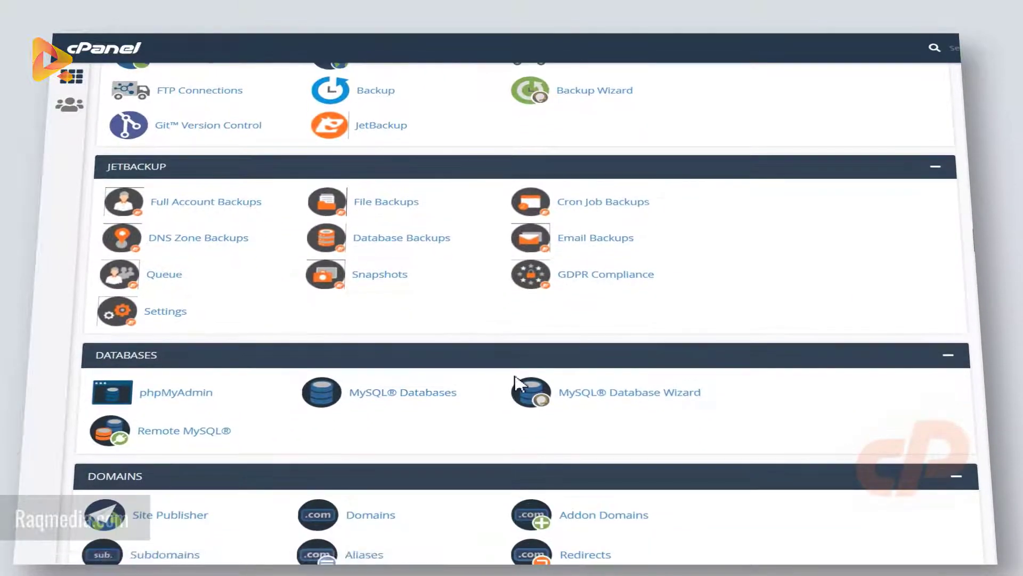
scroll(516, 384, "down", 3)
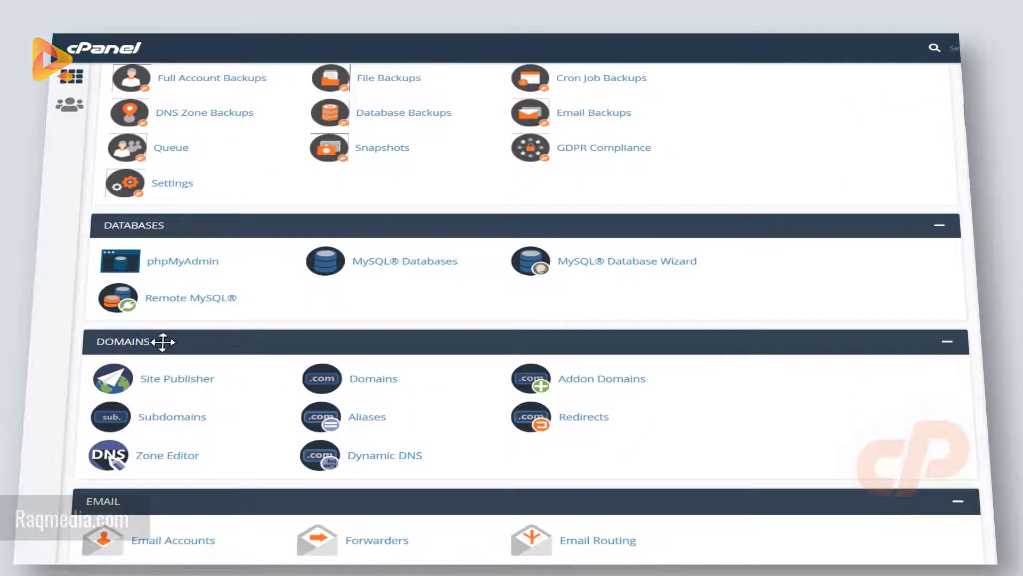
- Collapse the Databases, JetBackup, Files, Email, Metrics, Security, Software, Advanced and Preferences sections
left_click(941, 227)
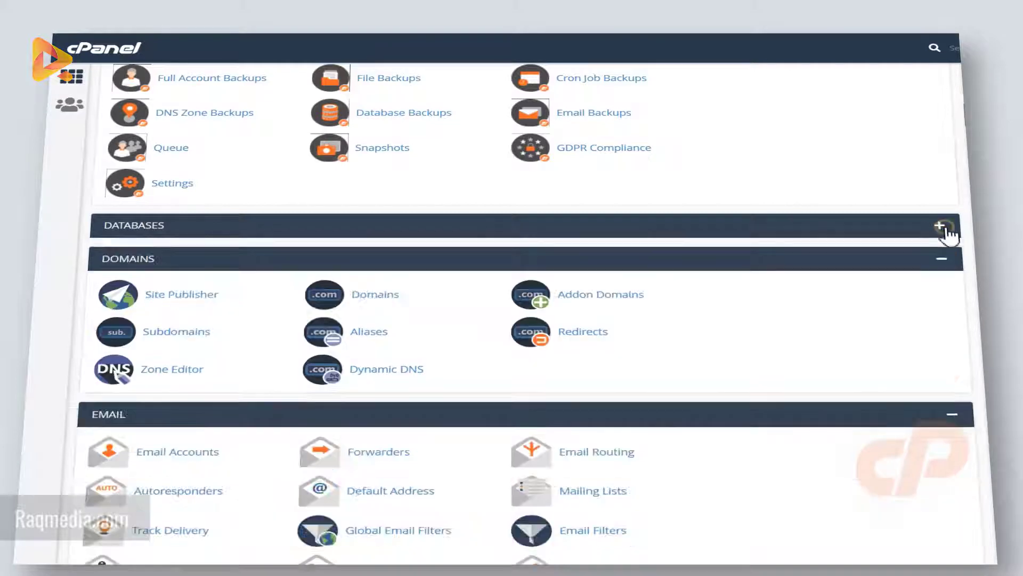
scroll(944, 230, "up", 6)
left_click(946, 293)
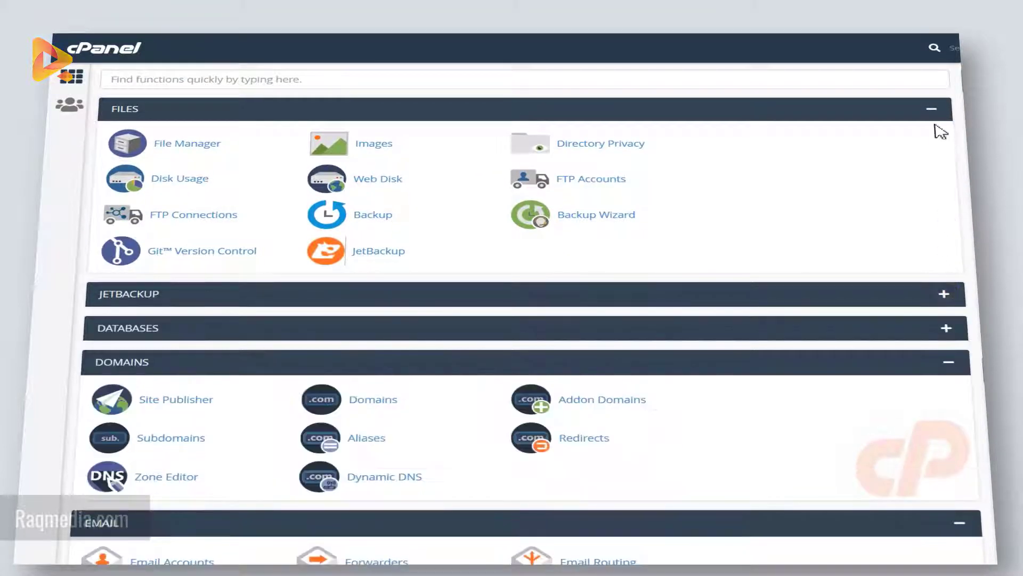
left_click(931, 109)
left_click(948, 358)
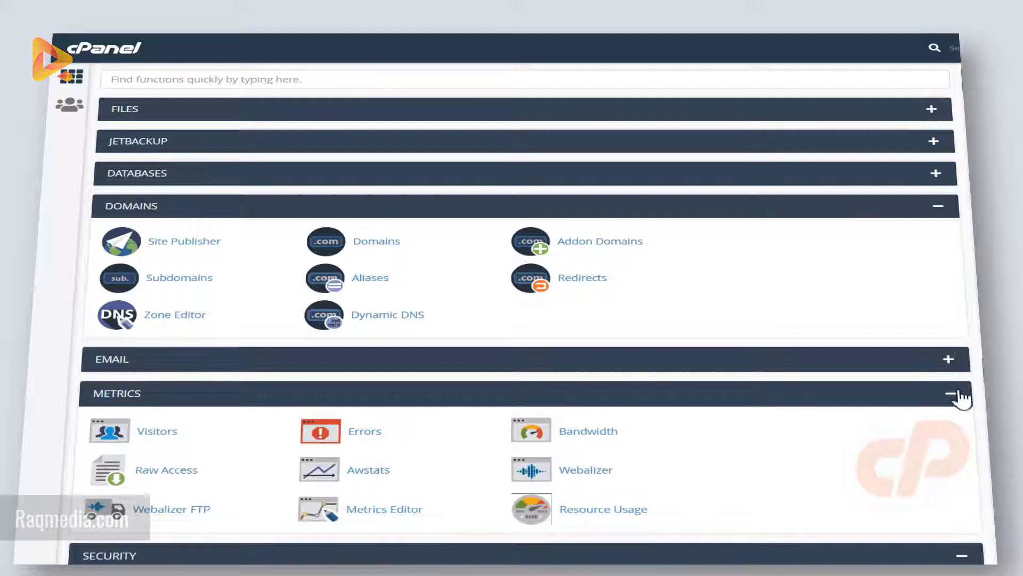
left_click(951, 394)
left_click(954, 429)
left_click(955, 464)
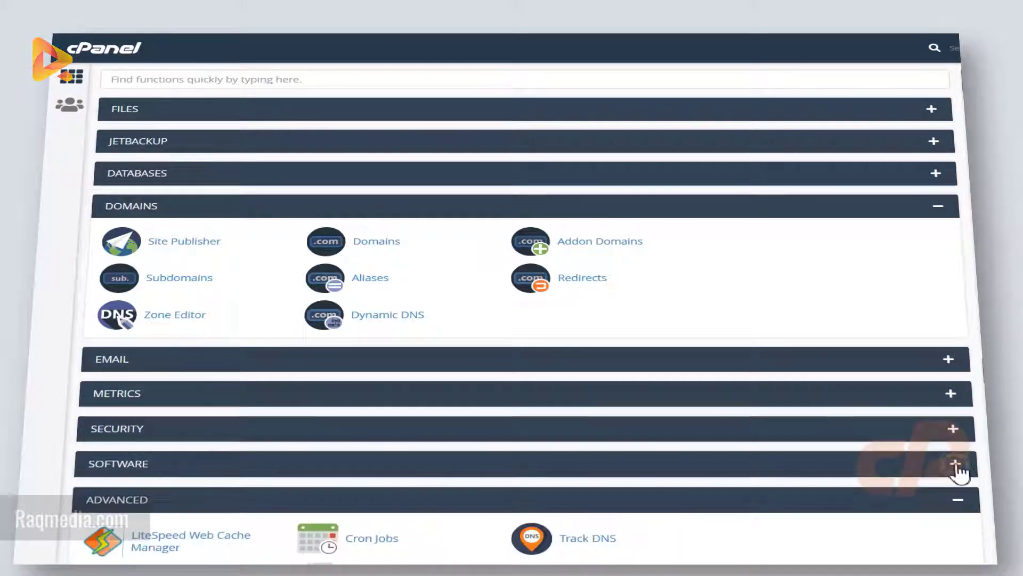
left_click(958, 499)
left_click(960, 535)
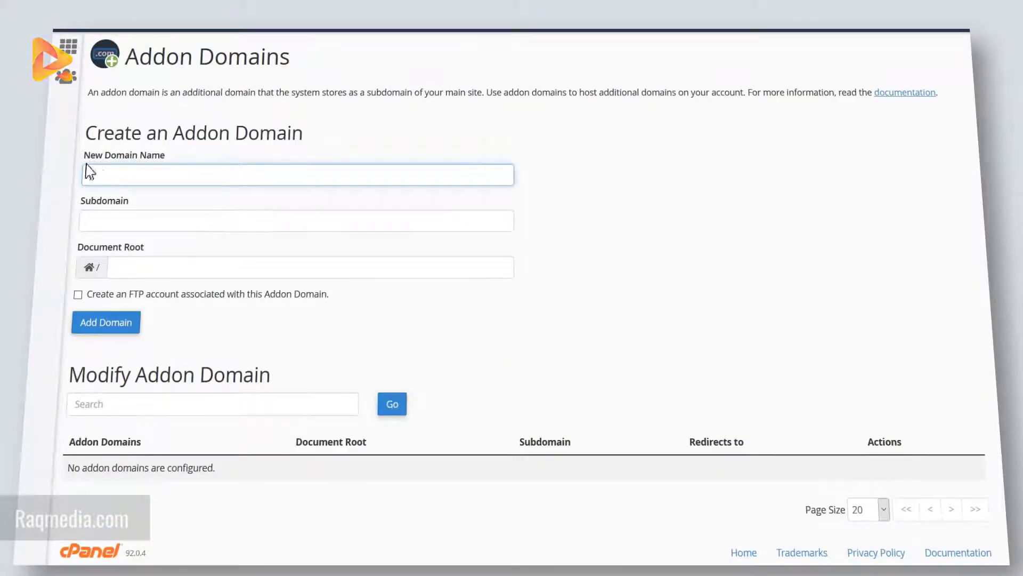
left_click_drag(114, 155, 219, 159)
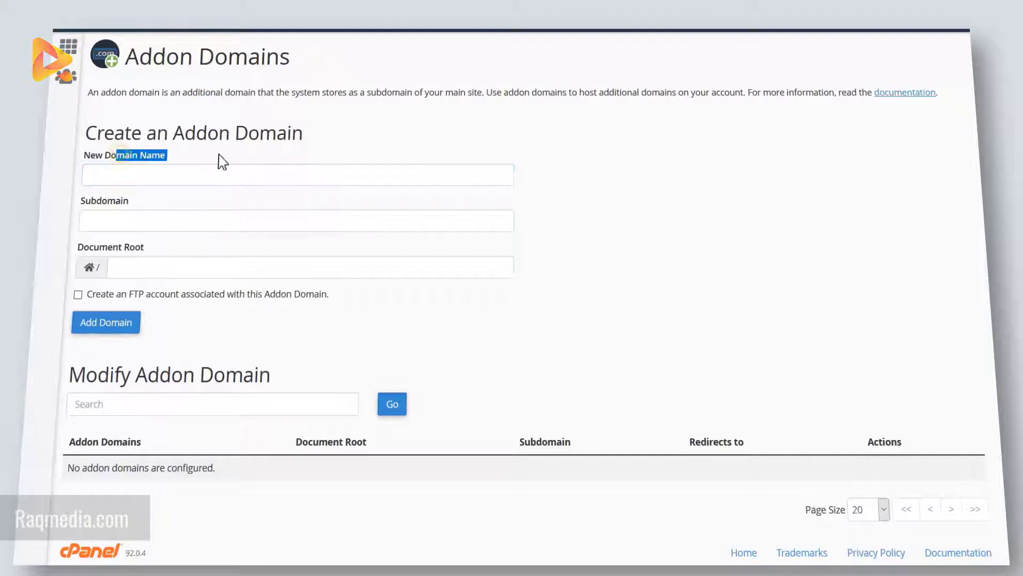
left_click(196, 173)
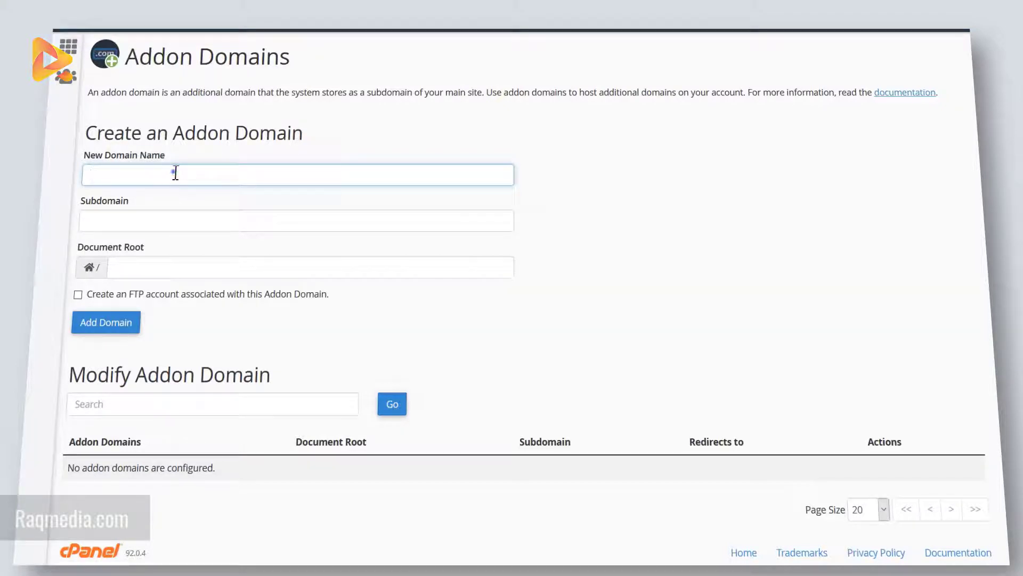
right_click(168, 172)
left_click(240, 216)
right_click(201, 177)
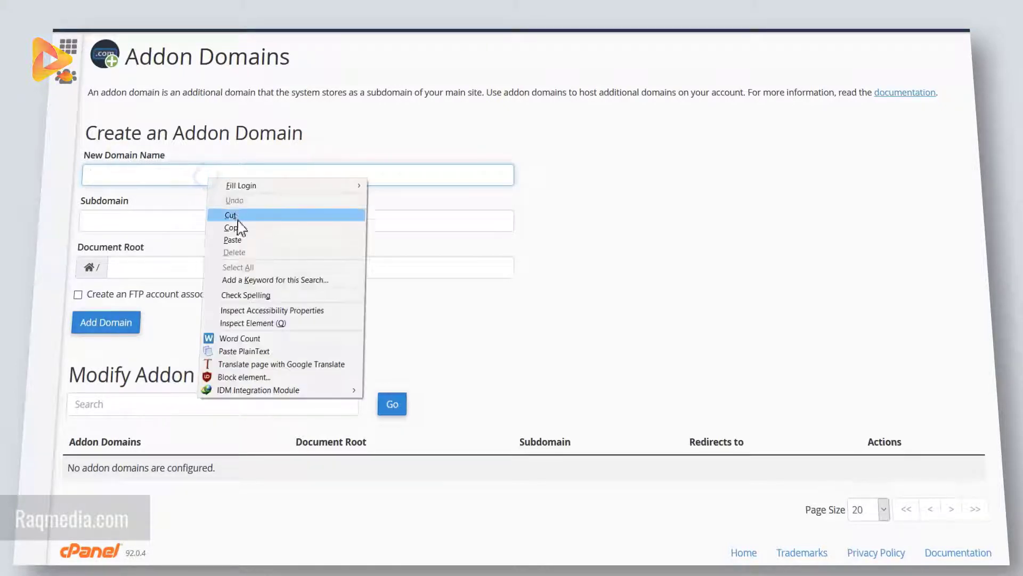
left_click(238, 240)
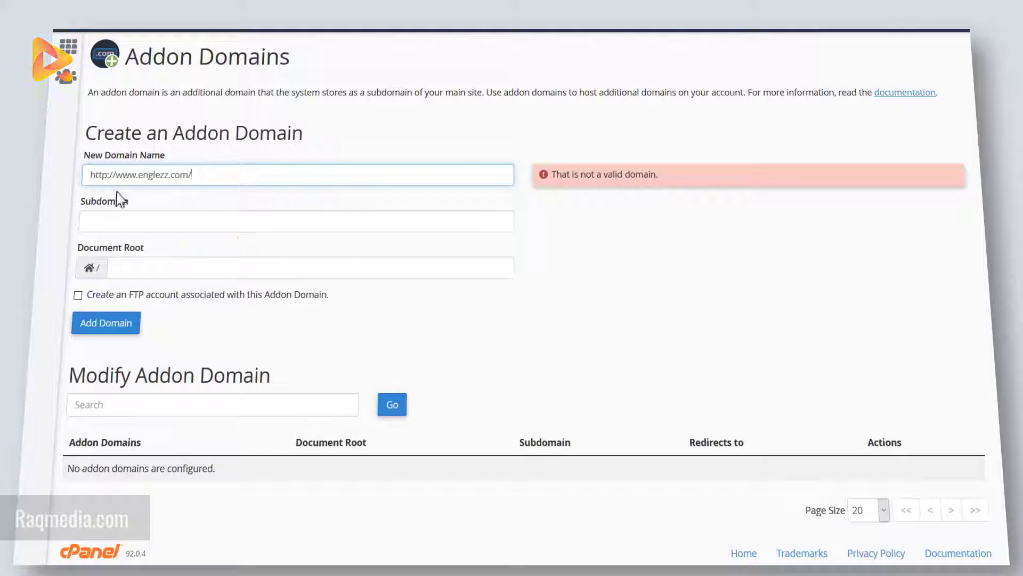
left_click_drag(116, 174, 65, 176)
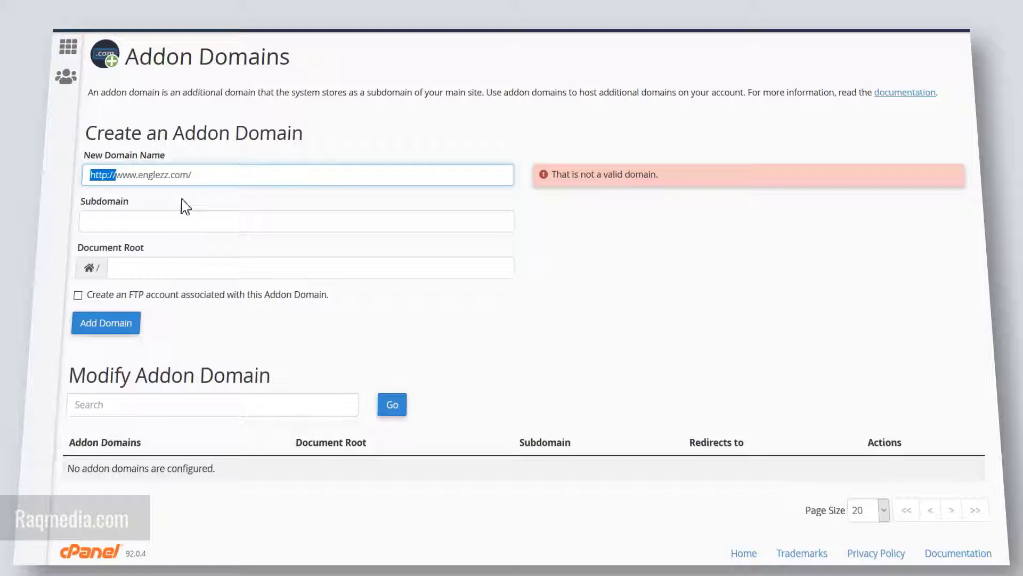
key("BackSpace")
key("BackSpace")
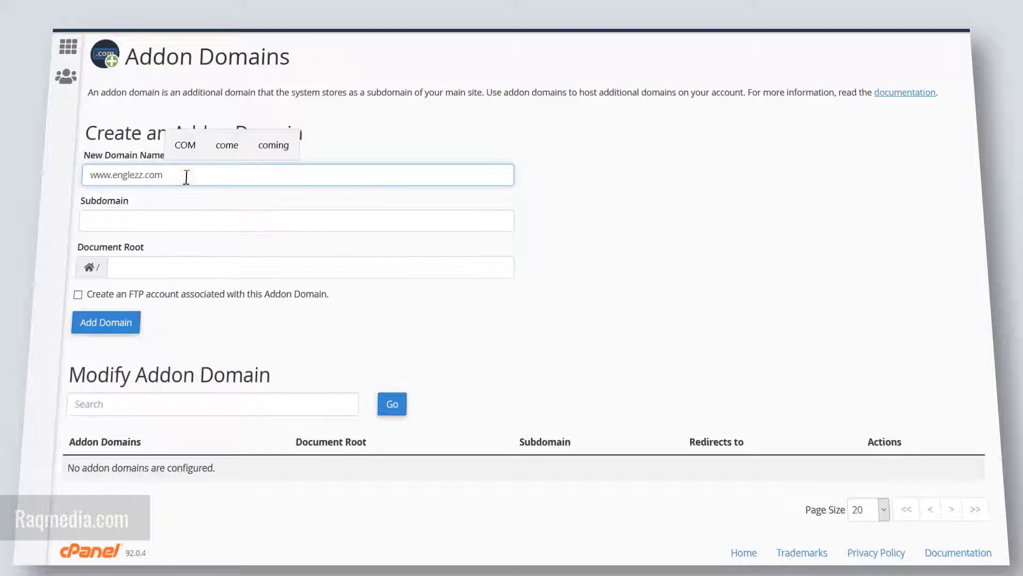
left_click(557, 188)
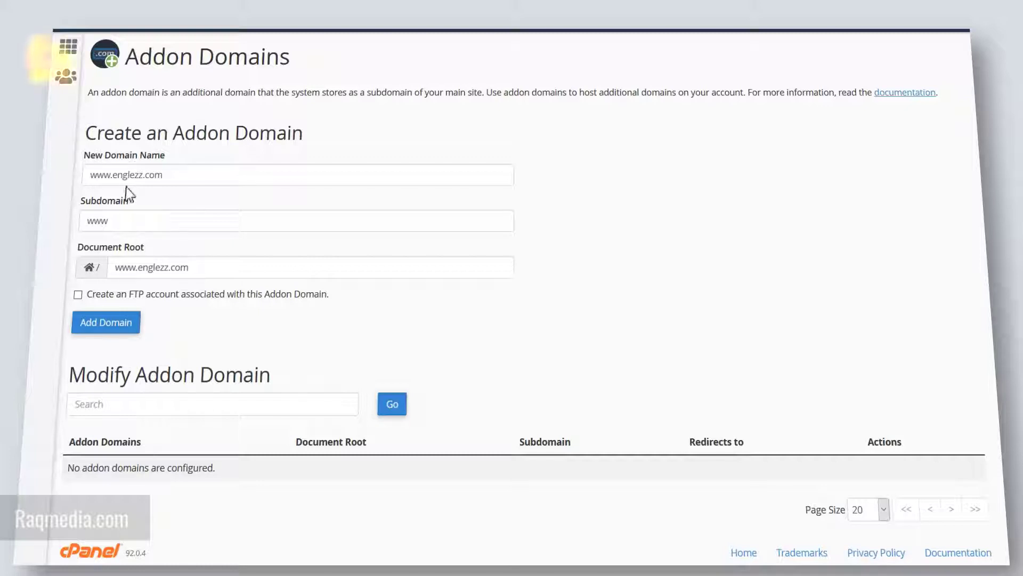
left_click_drag(113, 174, 51, 172)
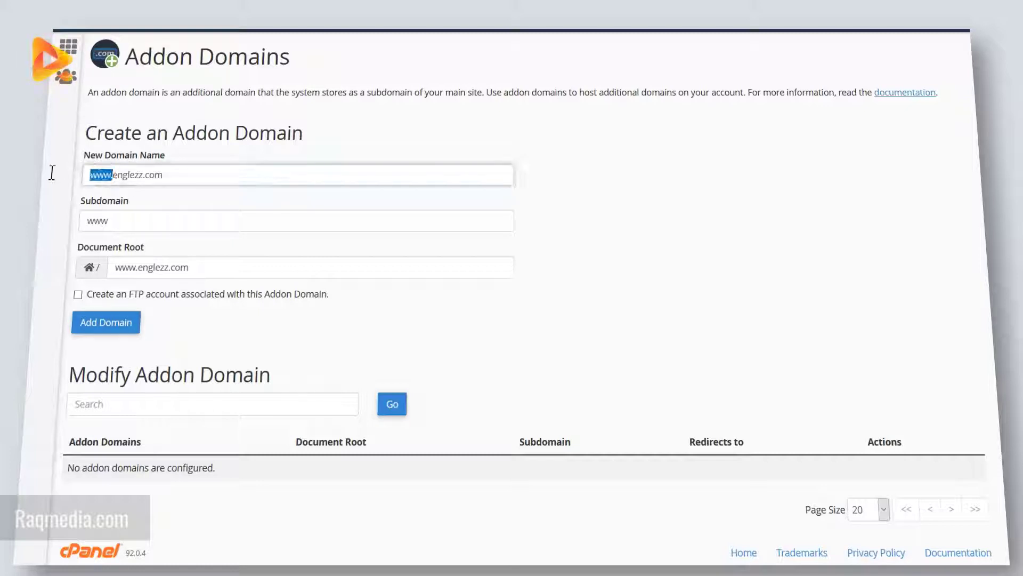
key("BackSpace")
left_click(660, 208)
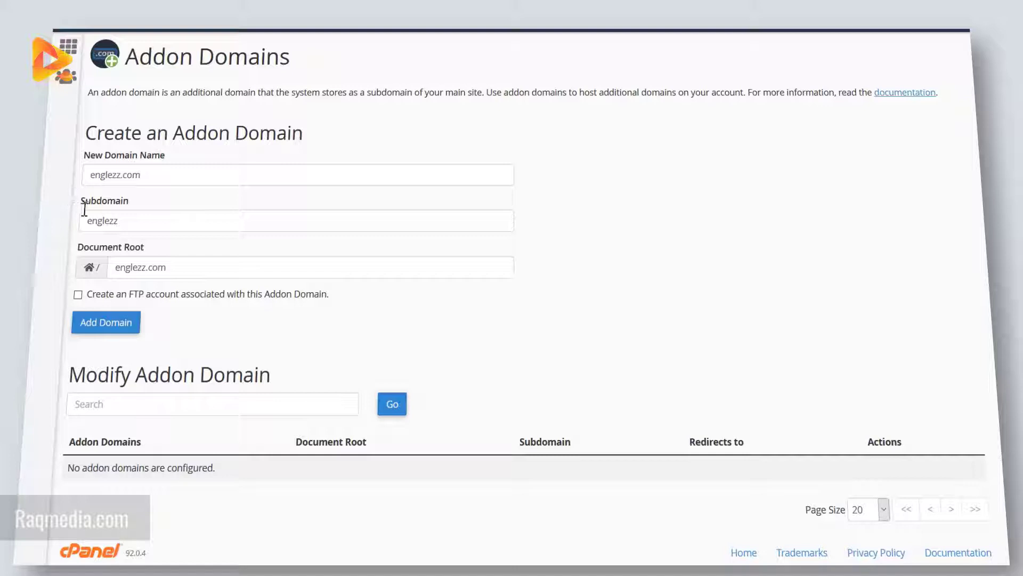
- Confirm the auto-filled subdomain englezz and document root englezz.com
left_click_drag(80, 199, 152, 200)
left_click(155, 194)
left_click(133, 226)
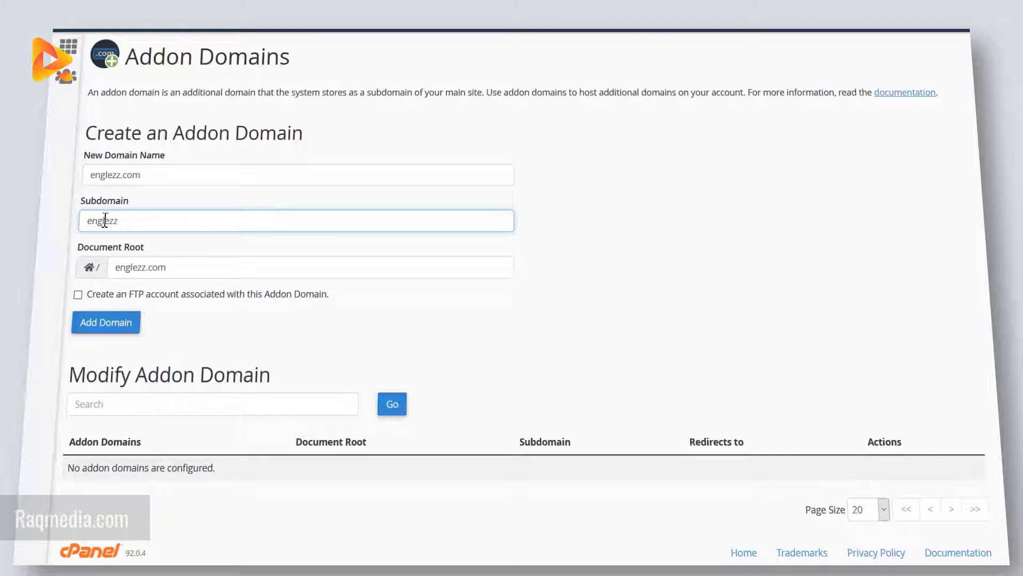
left_click(564, 212)
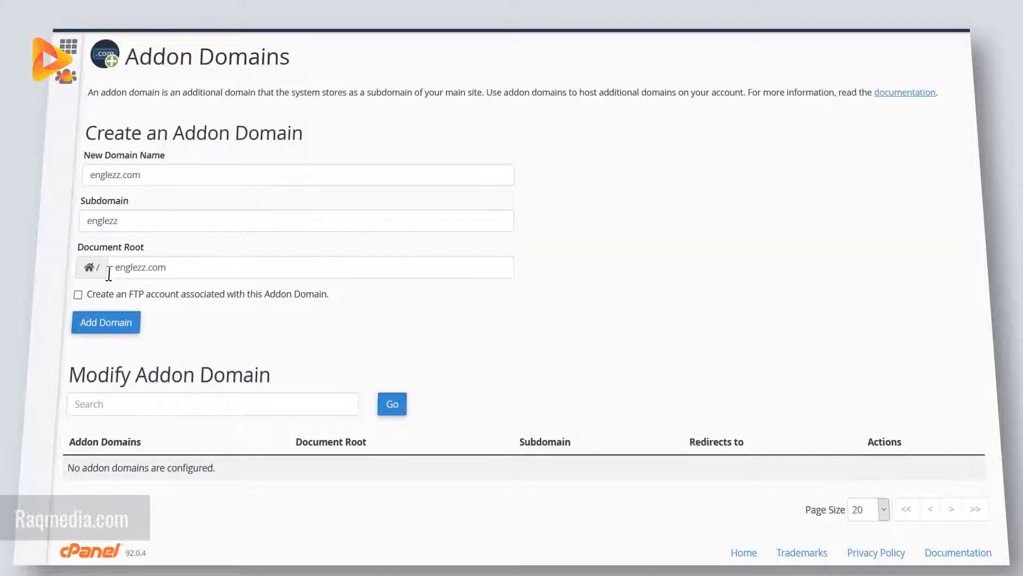
left_click_drag(178, 266, 99, 264)
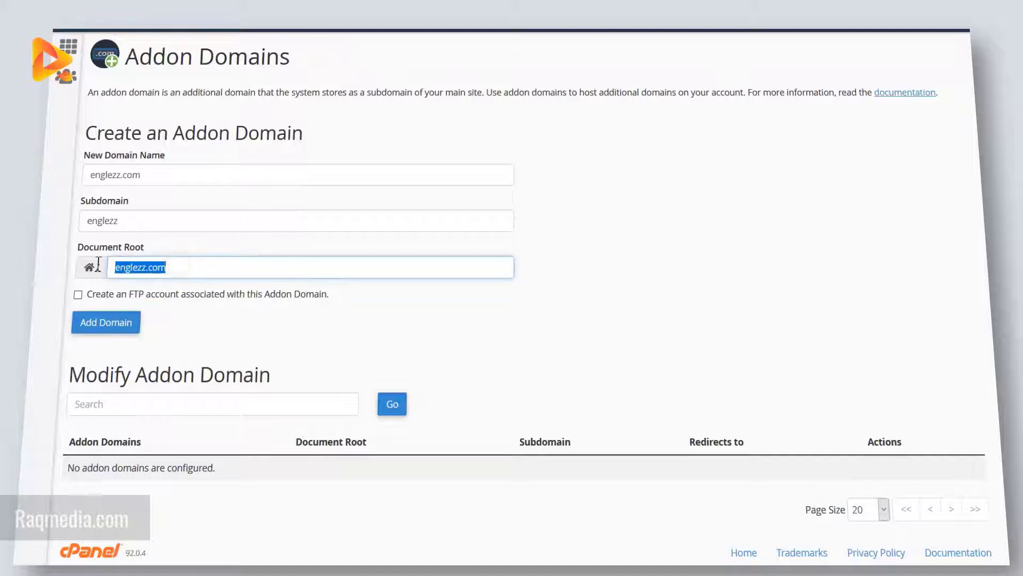
left_click(552, 240)
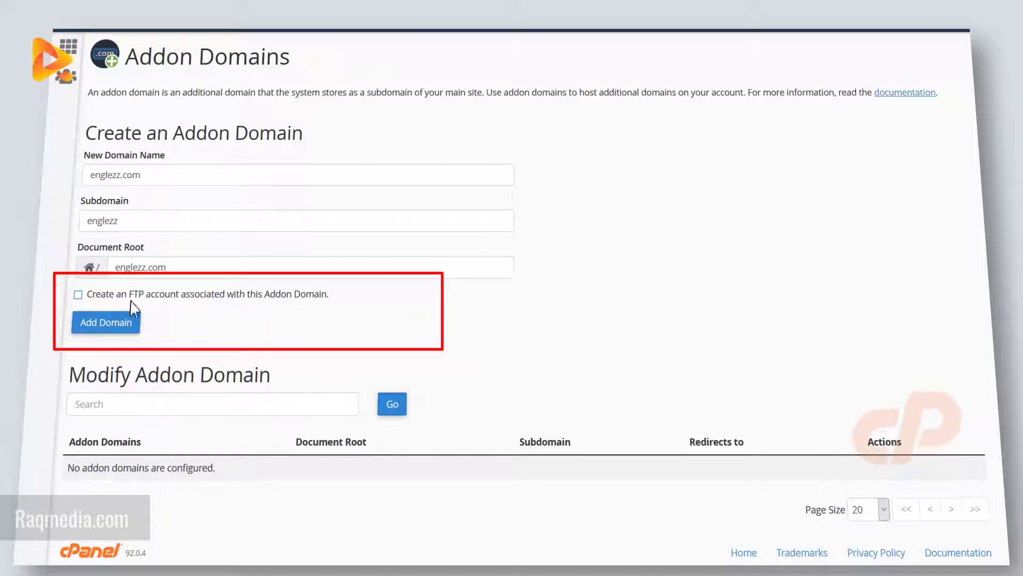
left_click(77, 295)
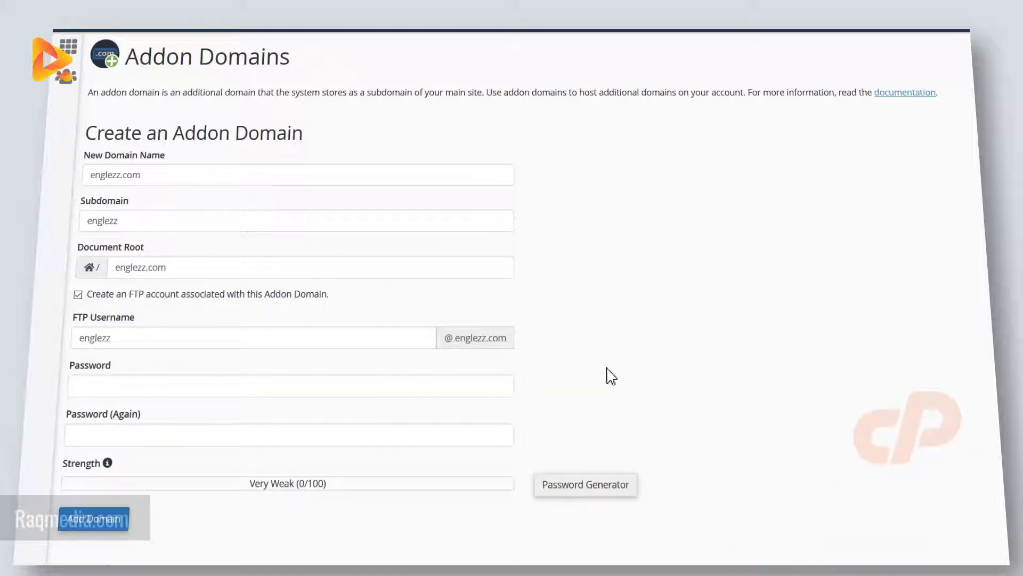
scroll(627, 394, "down", 1)
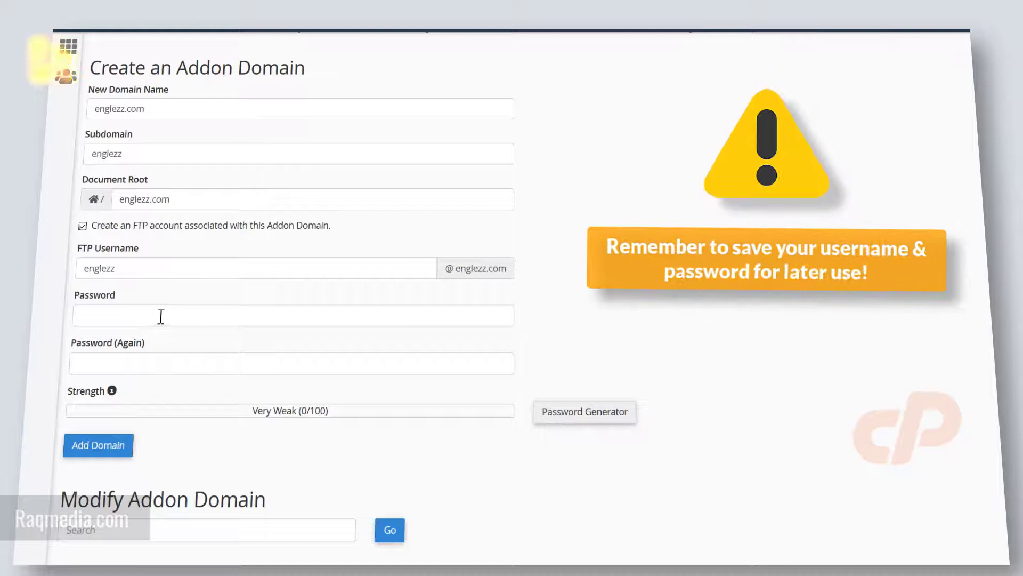
left_click(86, 267)
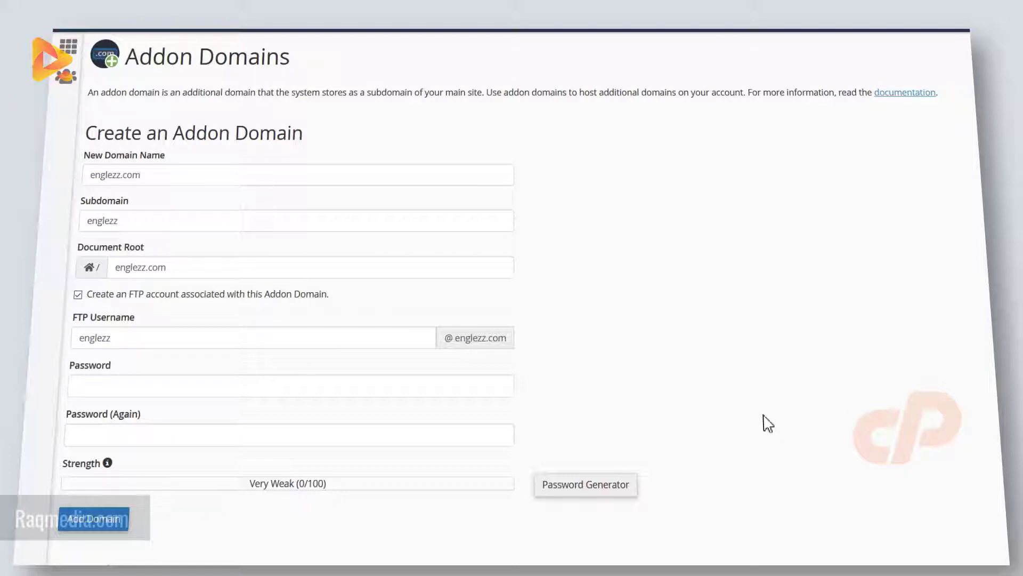
left_click(78, 295)
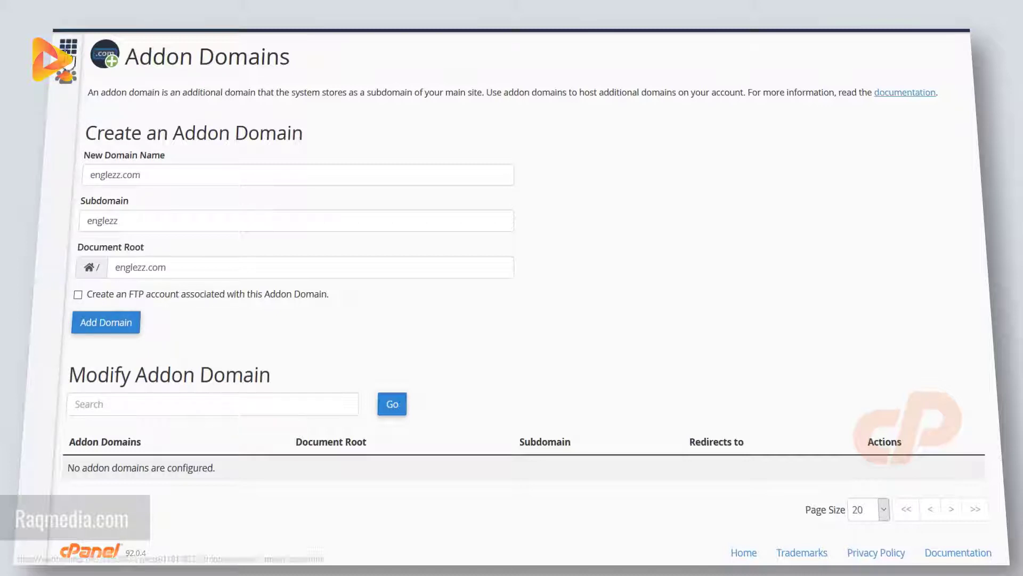
right_click(103, 65)
key("Escape")
left_click(102, 65)
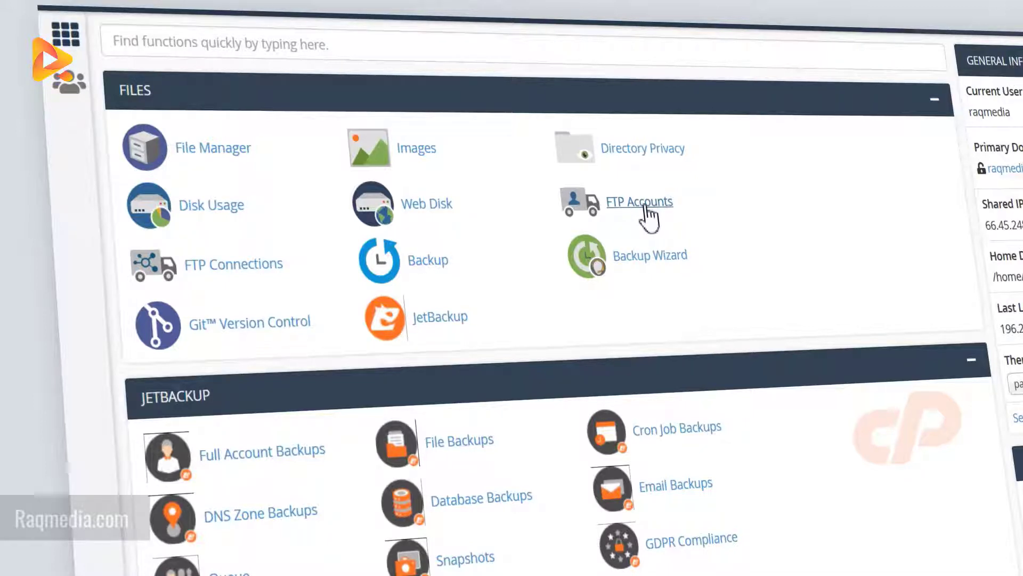
left_click(649, 208)
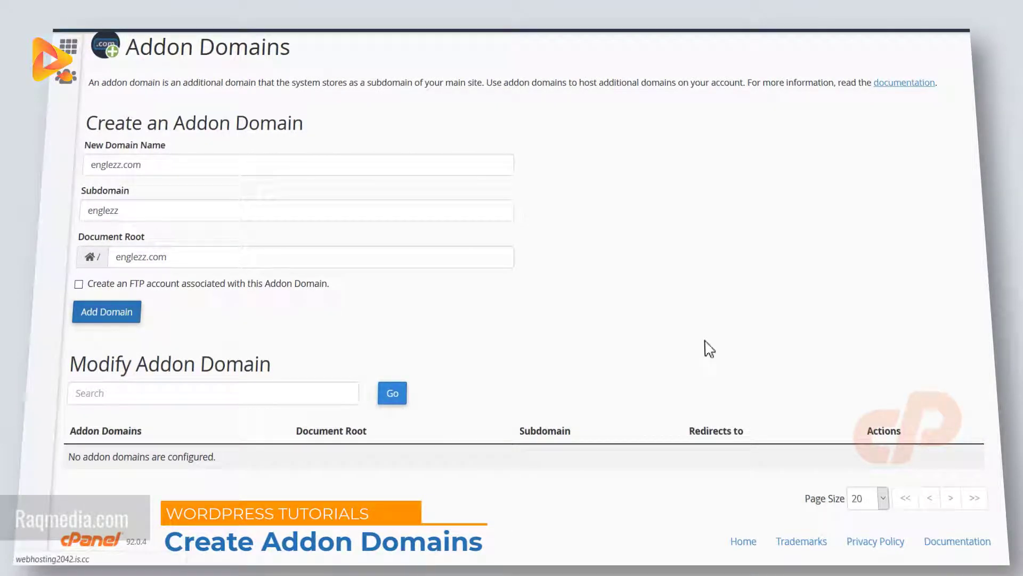
- Highlight the success message confirming the addon domain englezz.com has been created
scroll(709, 349, "up", 1)
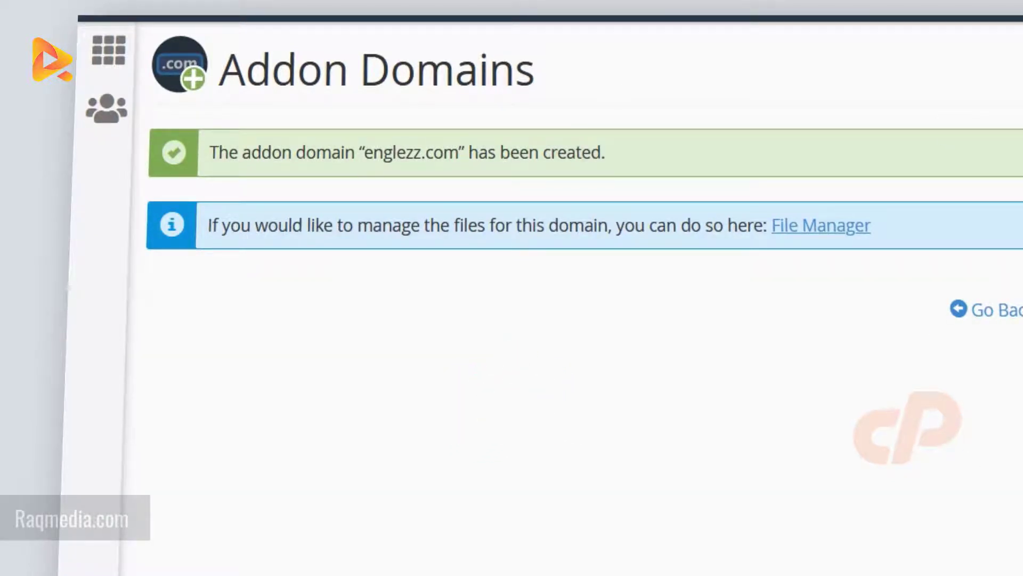
left_click_drag(365, 152, 622, 150)
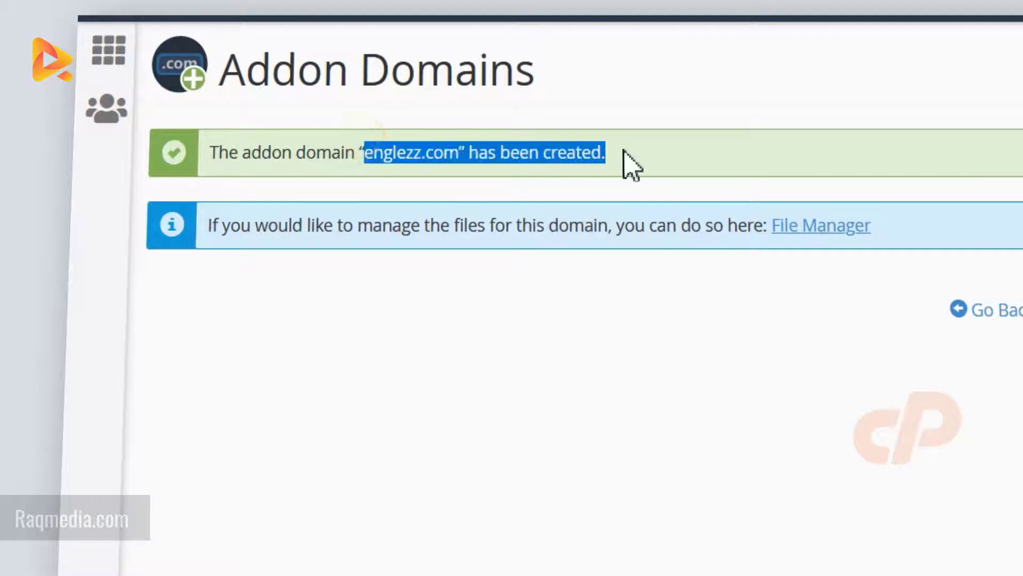
left_click(648, 153)
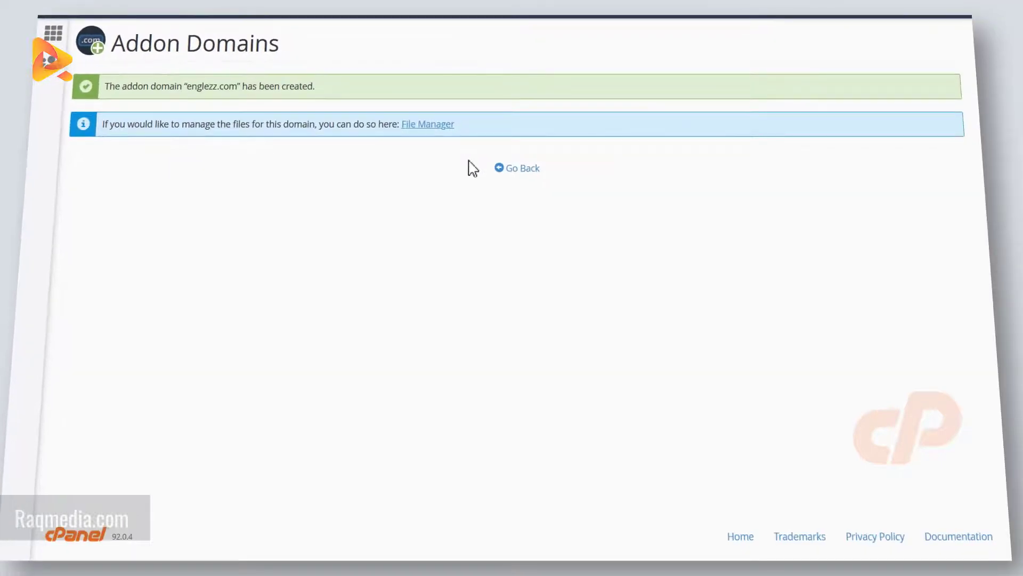
- Go back to Addon Domains to see englezz.com listed with subdomain englezz, not redirected
left_click(517, 171)
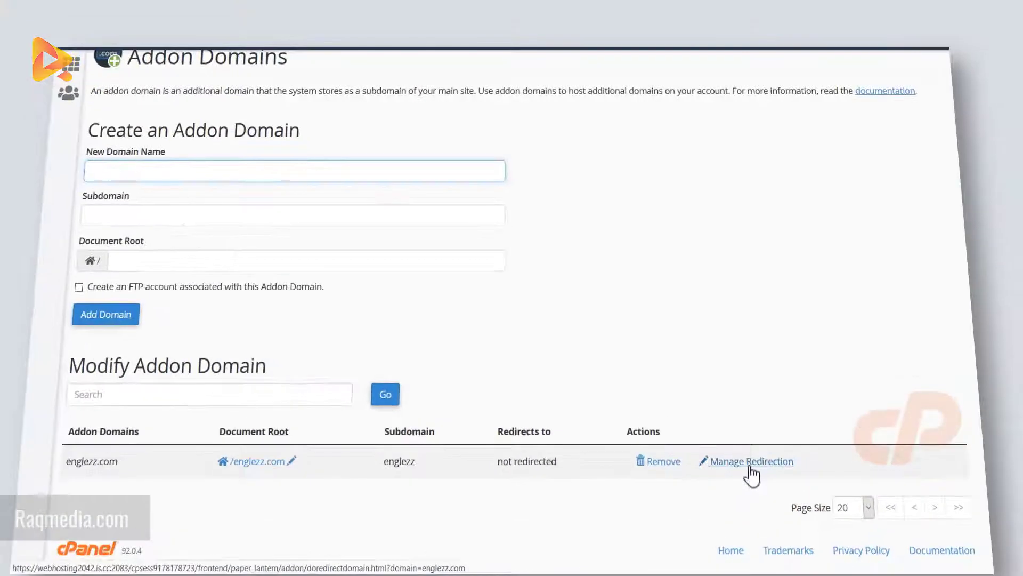
left_click(789, 347)
left_click(177, 138)
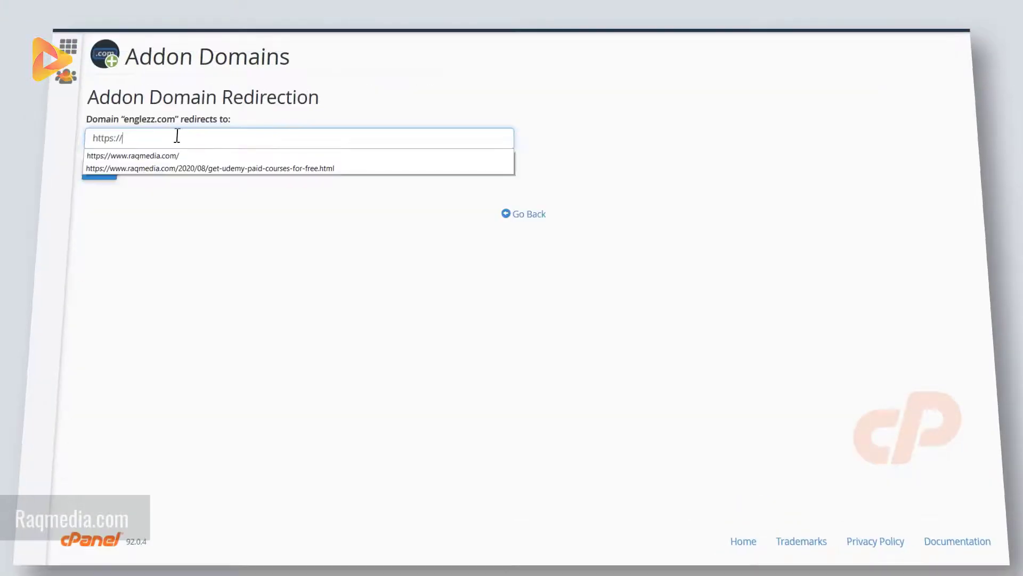
left_click(200, 156)
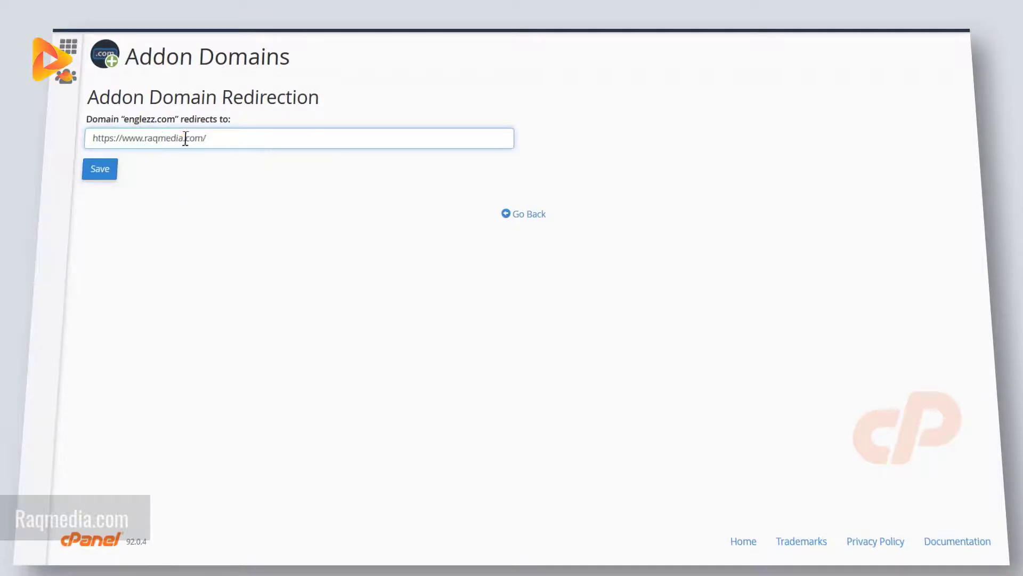
left_click_drag(185, 138, 147, 139)
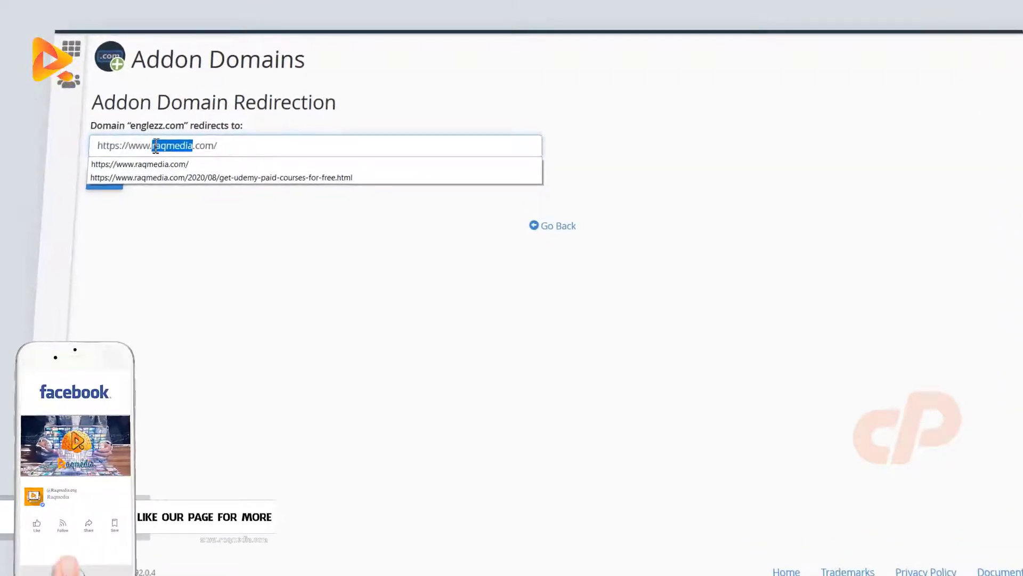
type("engl")
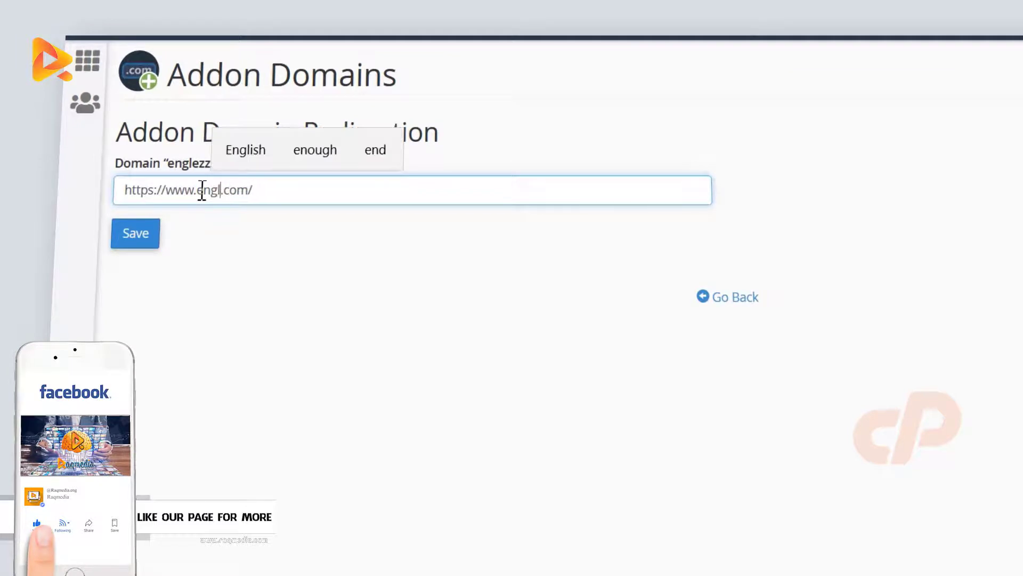
type("ezz")
left_click(300, 254)
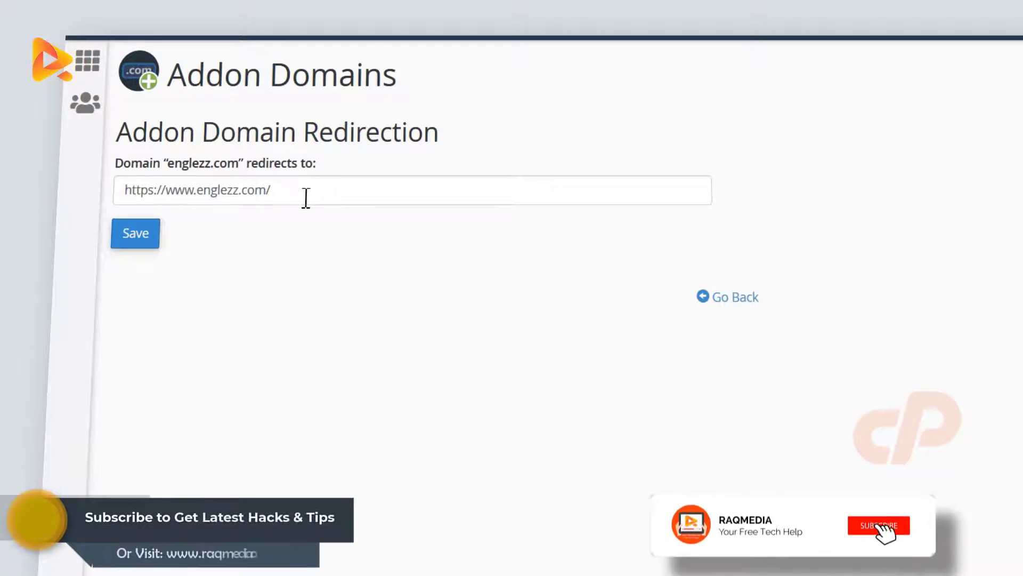
left_click(197, 189)
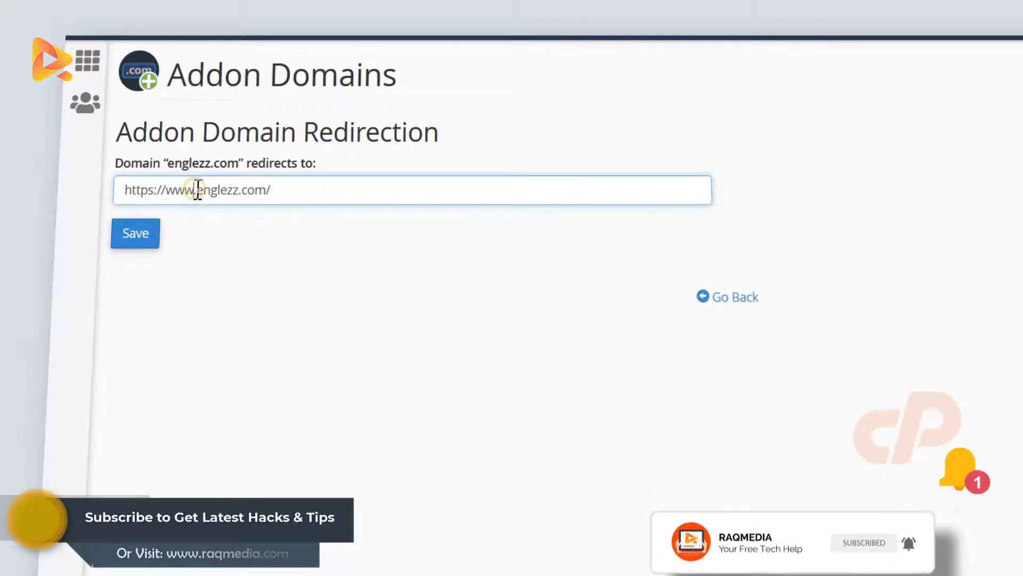
- Return to Addon Domains and open File Manager on the englezz.com folder
left_click(742, 297)
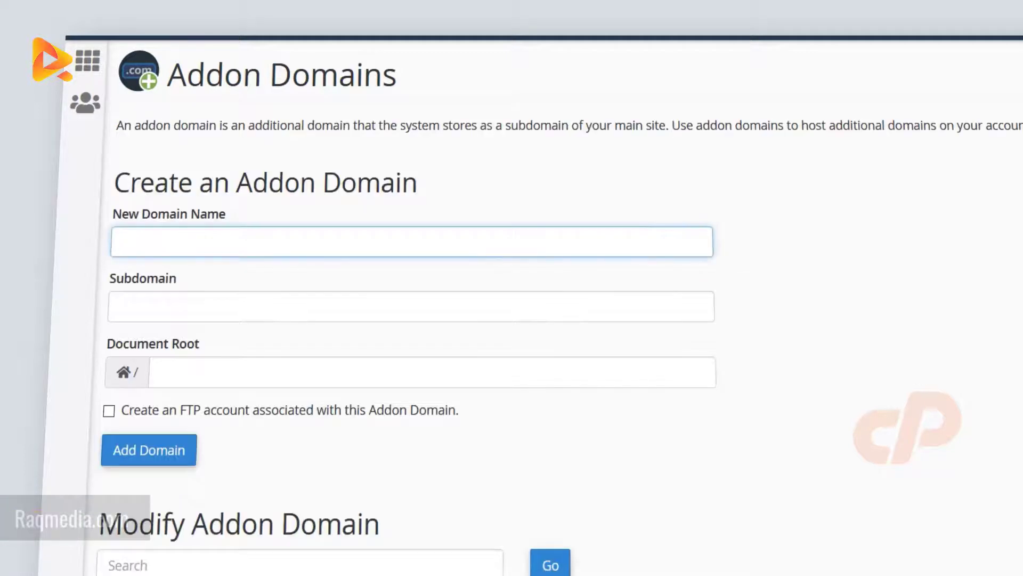
scroll(511, 307, "down", 1)
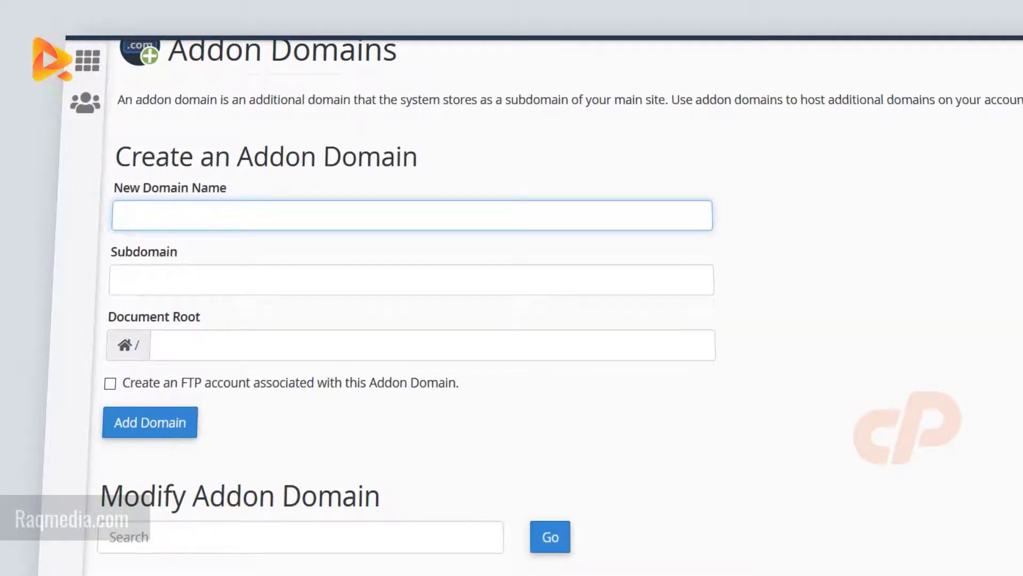
left_click(315, 485)
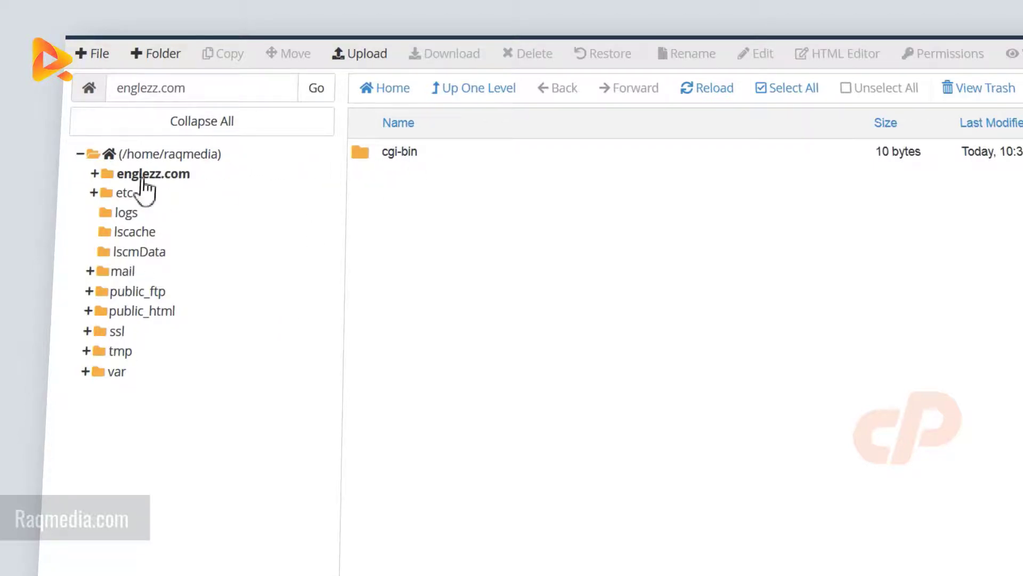
- Expand englezz.com in the File Manager folder tree to reveal its cgi-bin subfolder
left_click(95, 174)
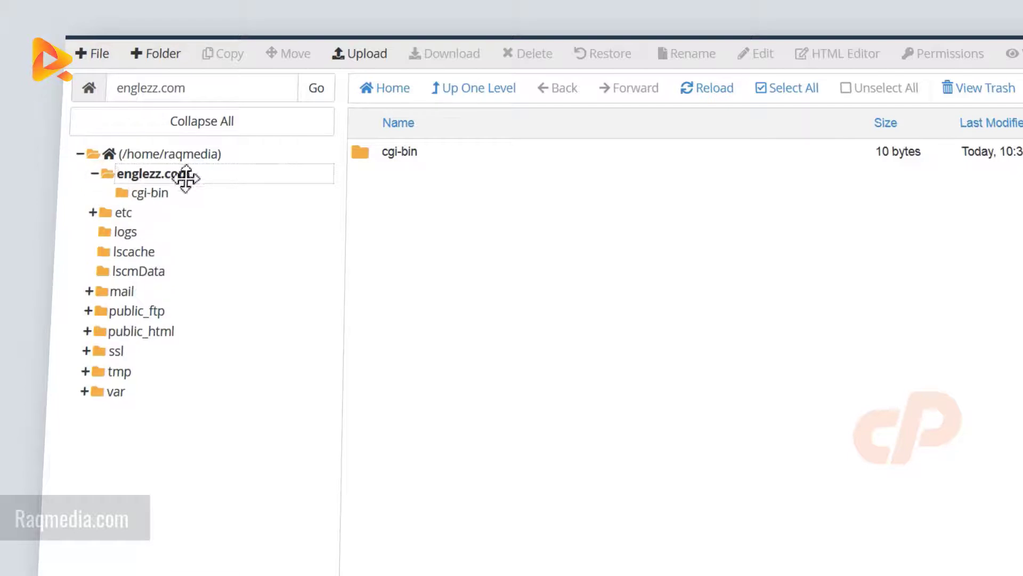
left_click(96, 175)
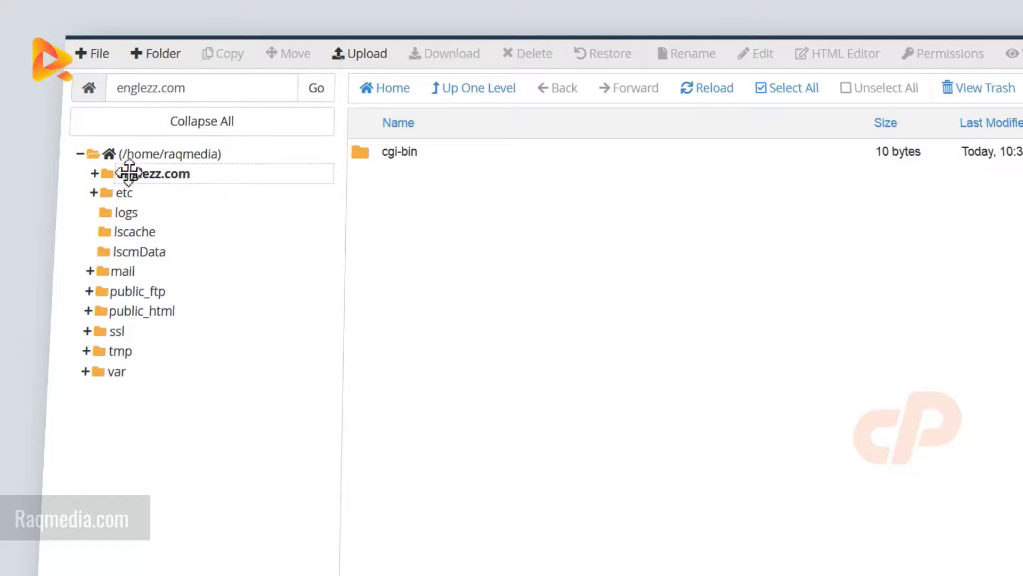
left_click(95, 174)
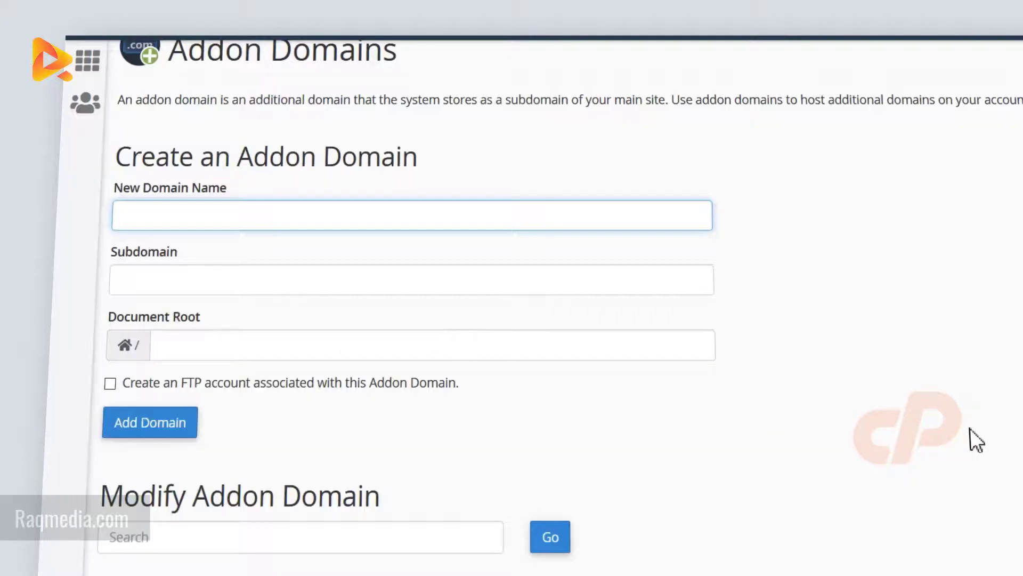
- Return to the cPanel home dashboard, now counting 1 addon domain
scroll(533, 320, "up", 1)
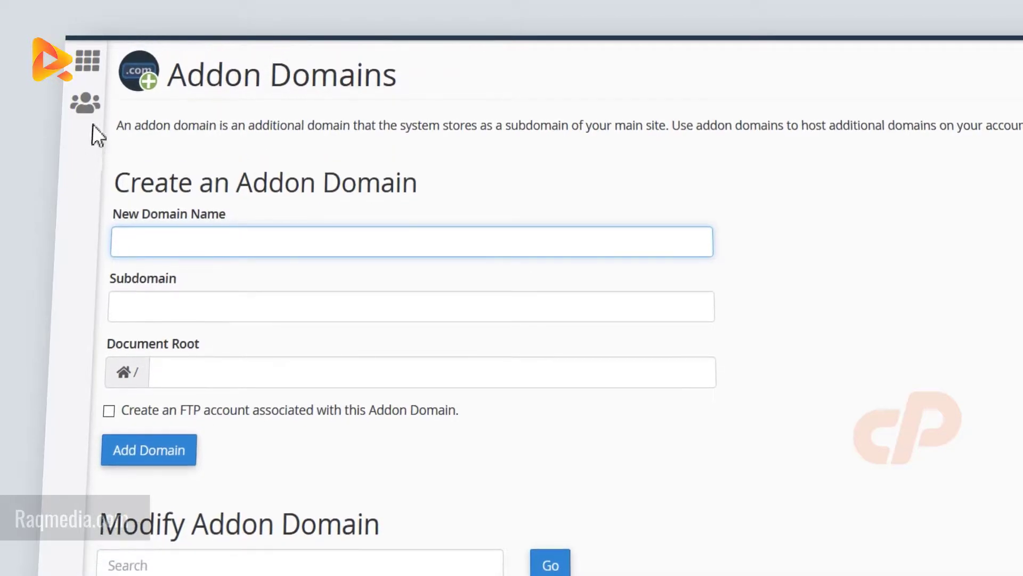
left_click(91, 67)
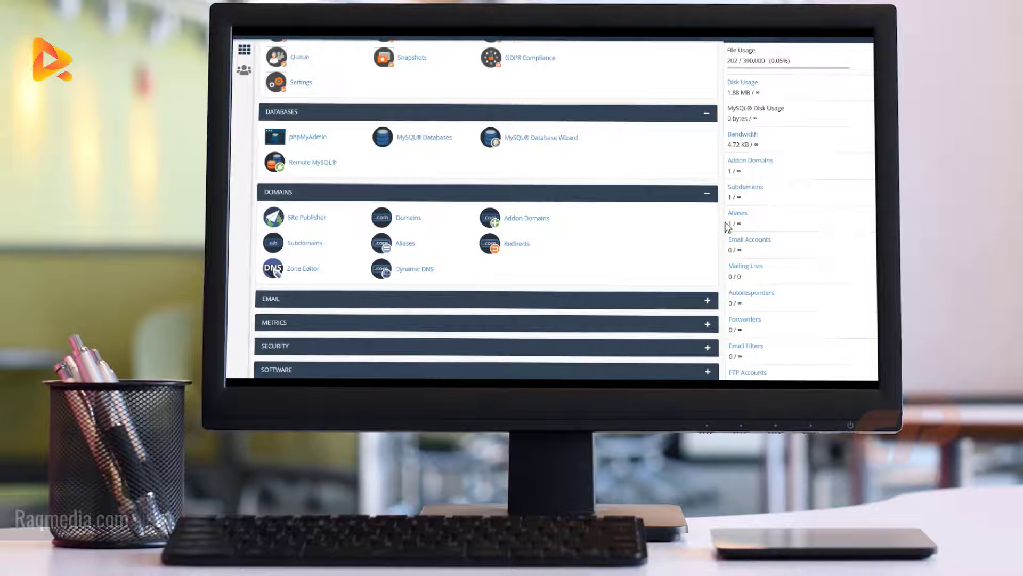
left_click(421, 141)
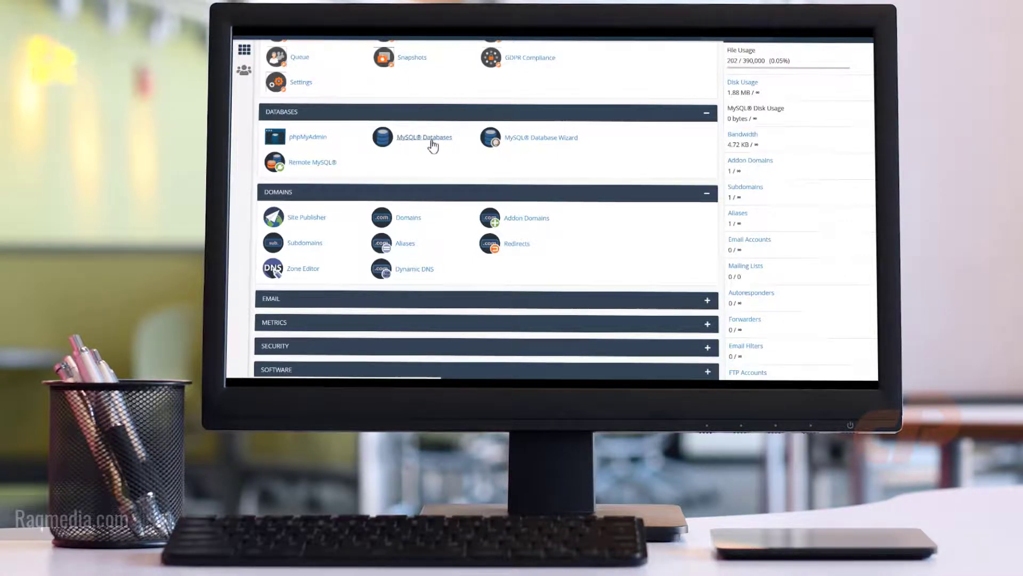